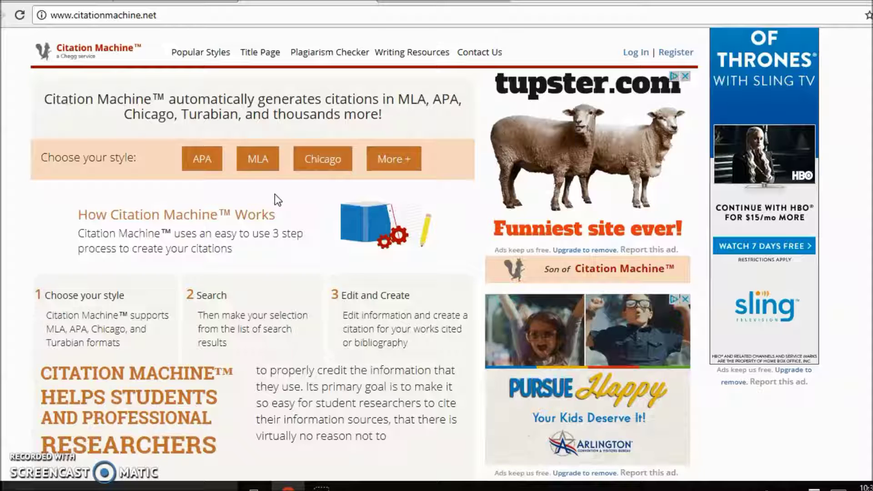
Choose APA style, view the full Other source-type list, then pick Book as the source
left_click(203, 163)
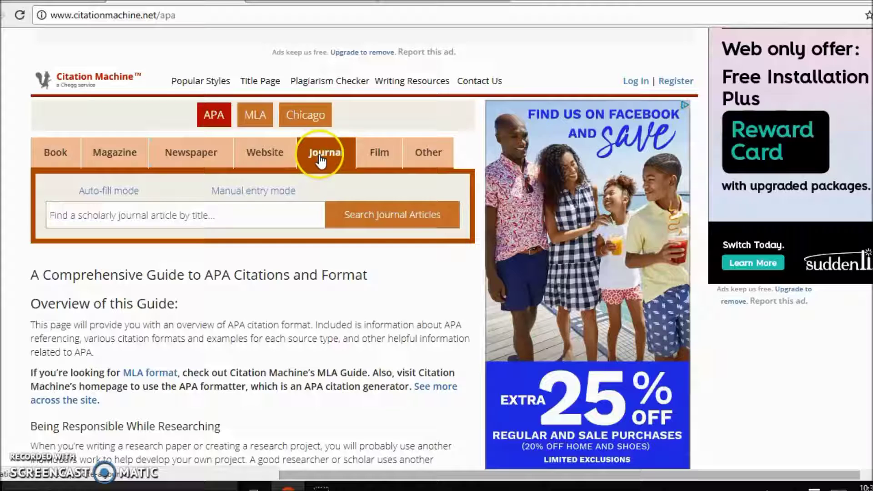
left_click(419, 157)
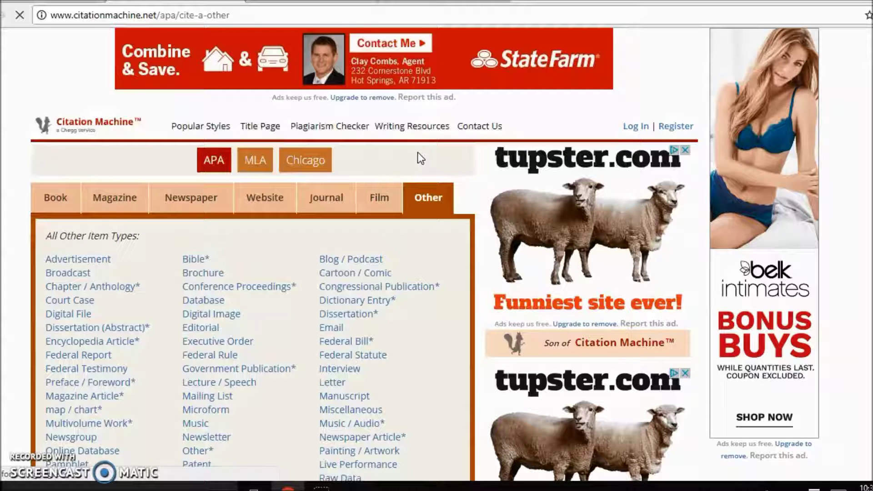
left_click(395, 224)
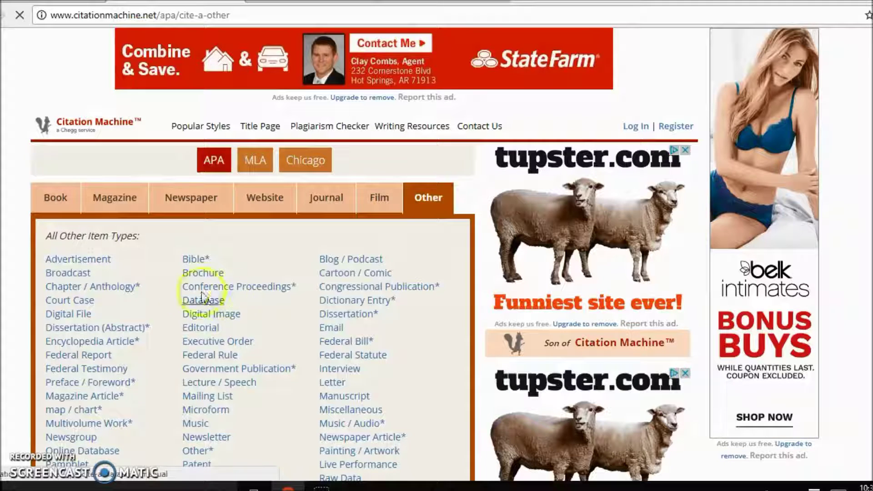
left_click(61, 202)
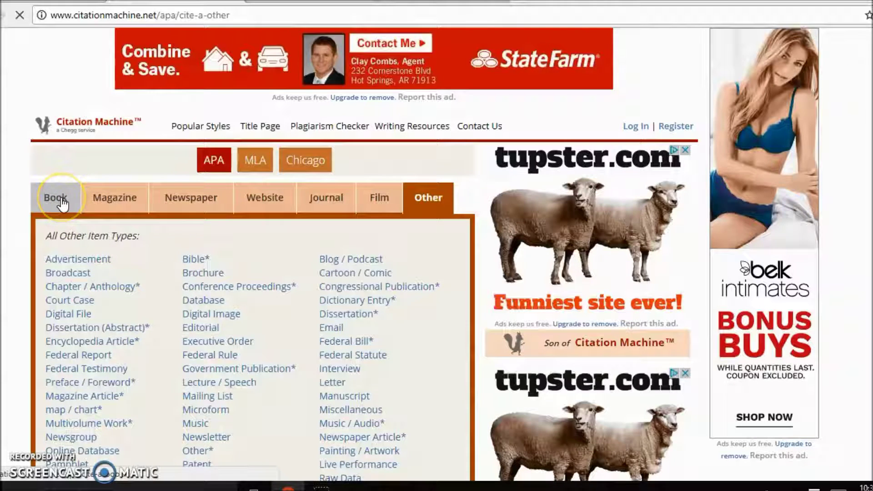
Paste 'A Trip Around the Sun' into the APA book search field
scroll(59, 224, "down", 1)
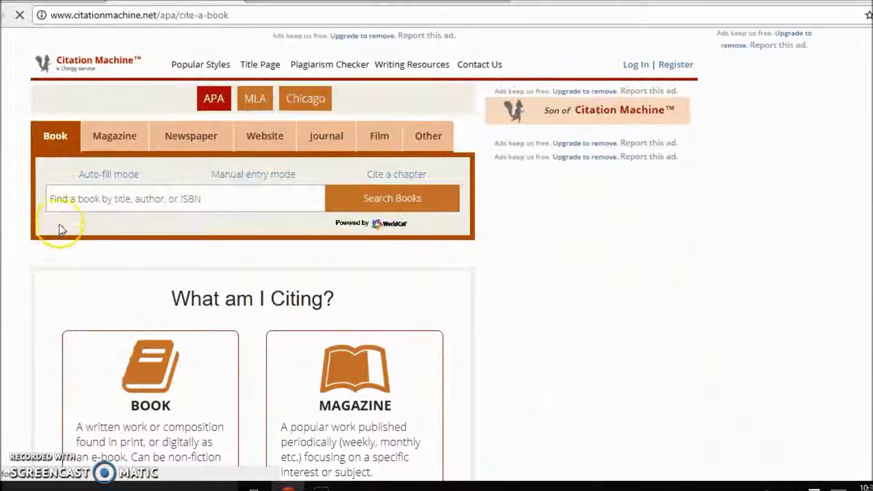
left_click(92, 190)
left_click(70, 262)
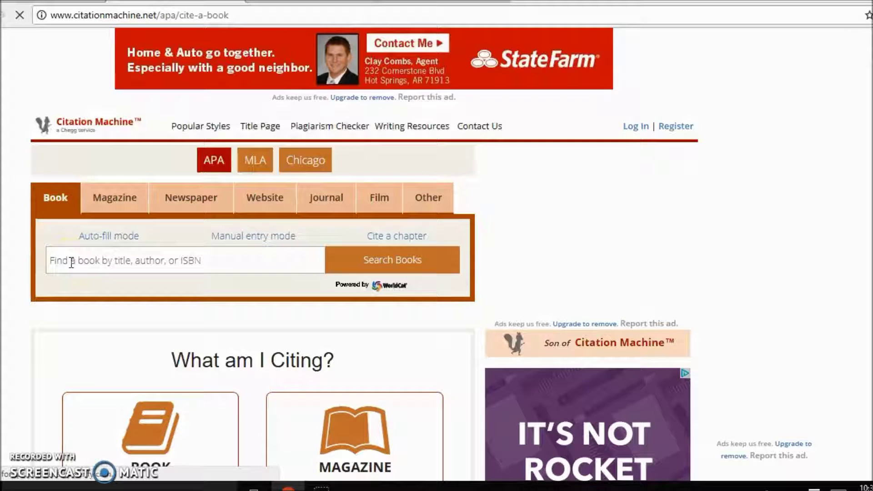
left_click(66, 236)
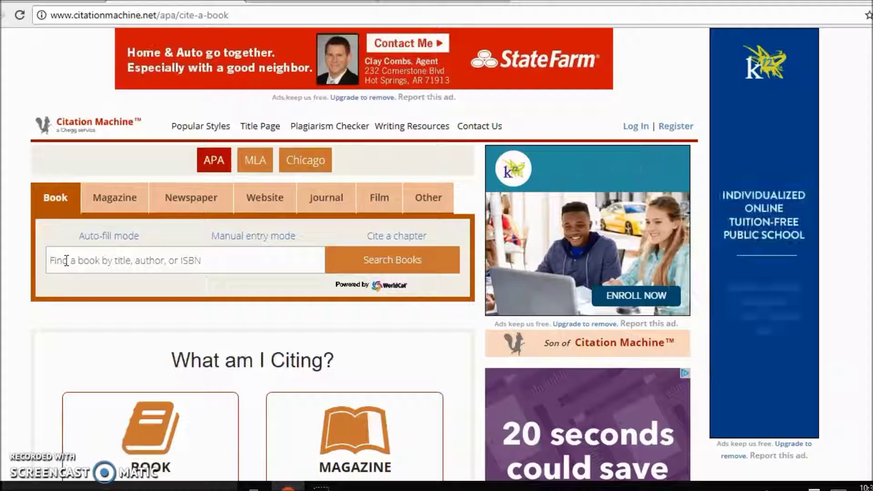
left_click(62, 285)
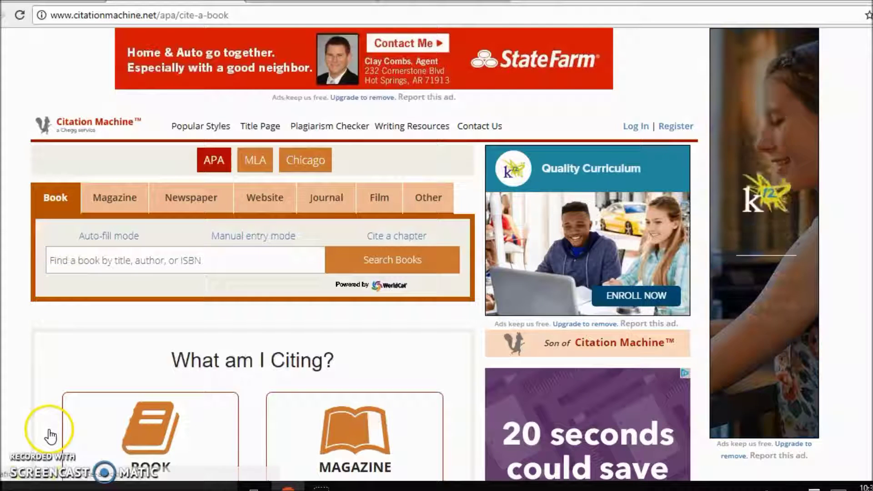
type("A Trip Around the Sun")
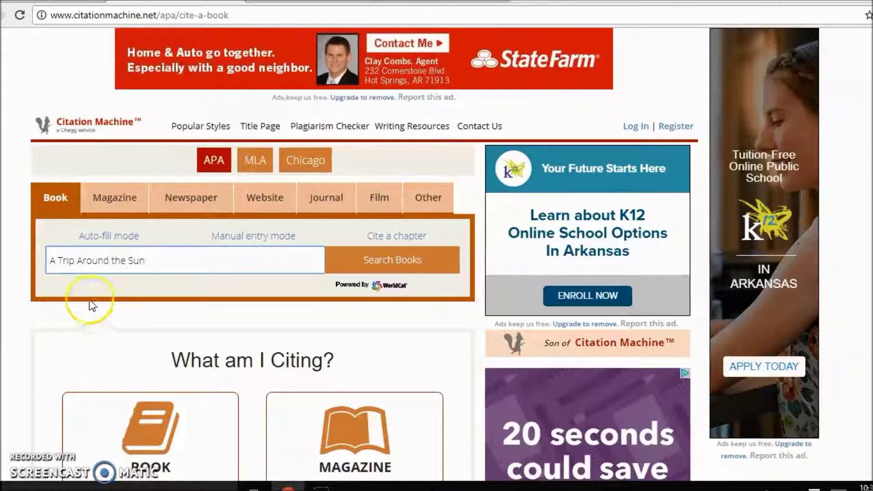
left_click(238, 295)
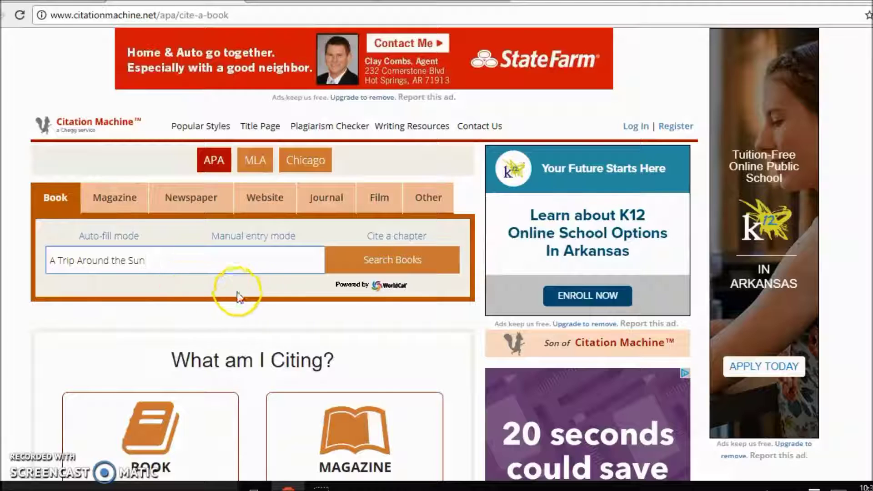
Search books, select the third result (2015 Christian Audio), and proceed to the final step
left_click(369, 267)
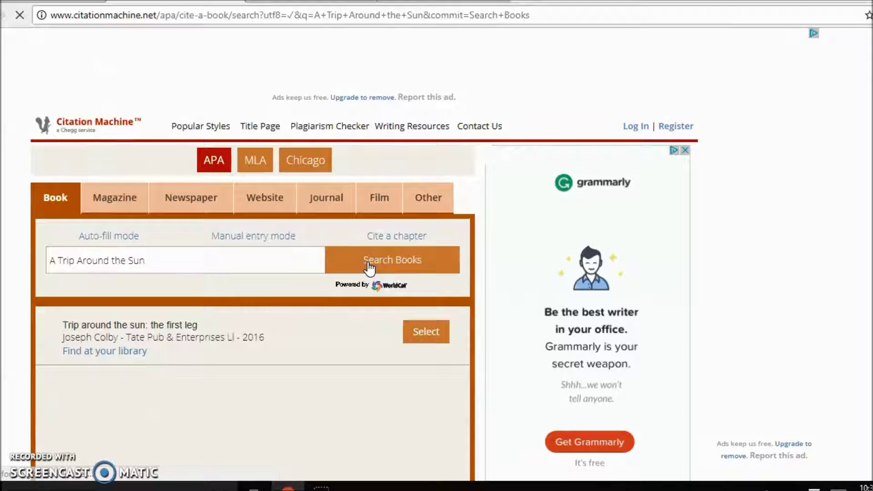
left_click(447, 309)
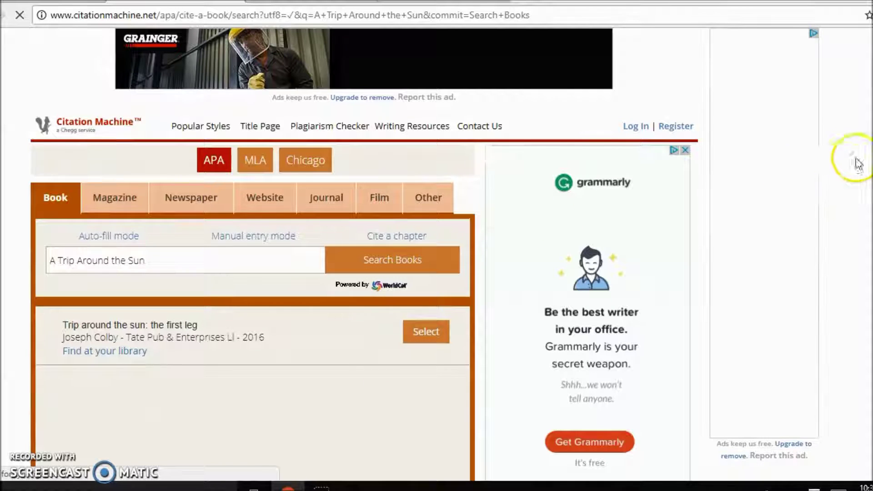
scroll(437, 255, "down", 4)
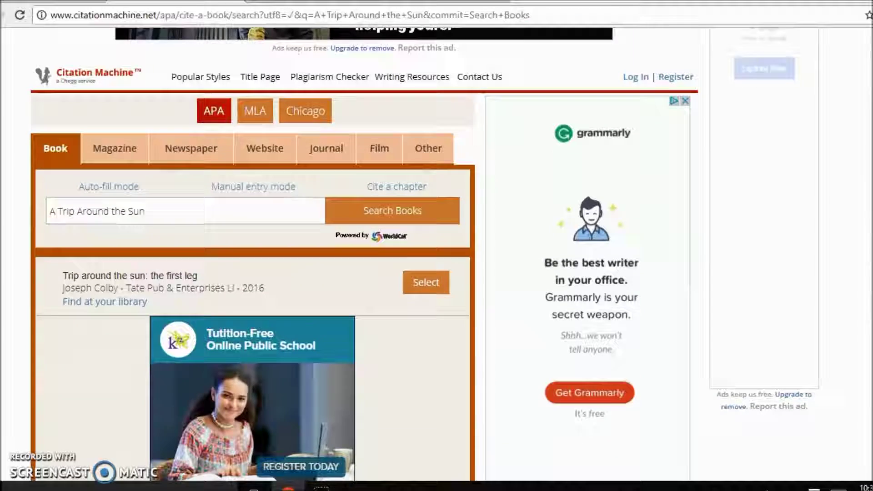
scroll(655, 362, "down", 2)
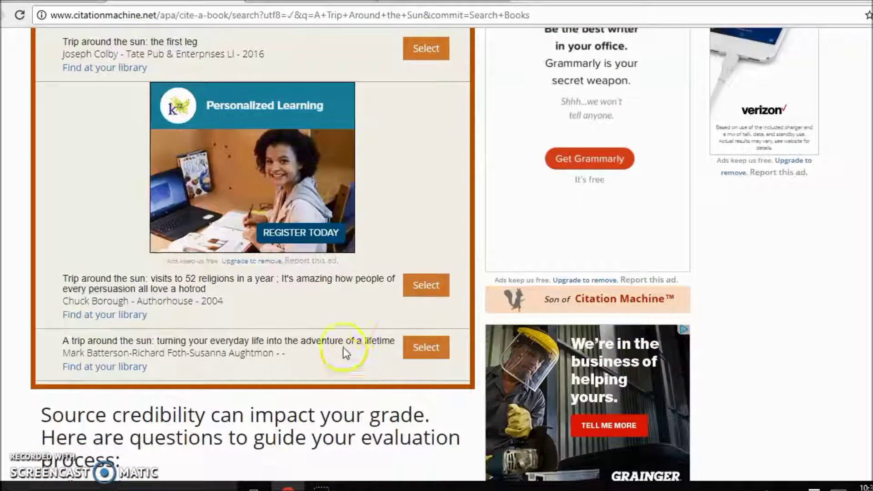
left_click(423, 351)
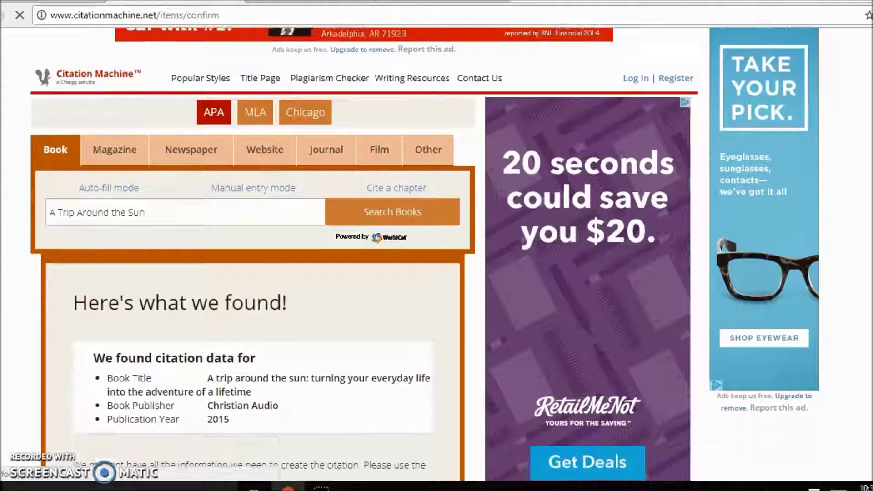
scroll(254, 273, "down", 4)
scroll(255, 273, "down", 1)
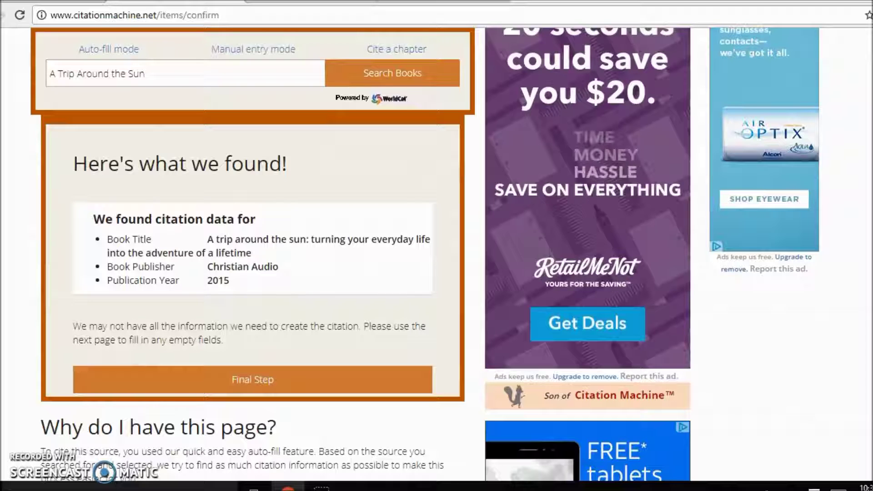
left_click(312, 385)
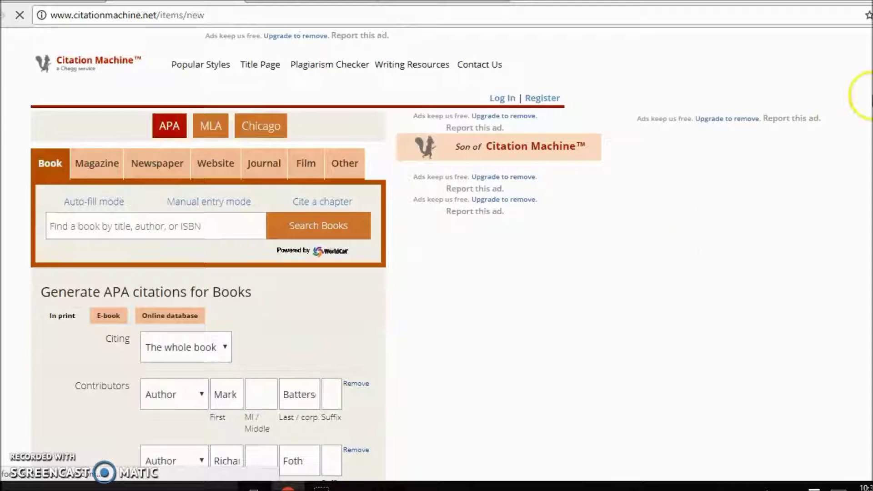
scroll(437, 273, "down", 5)
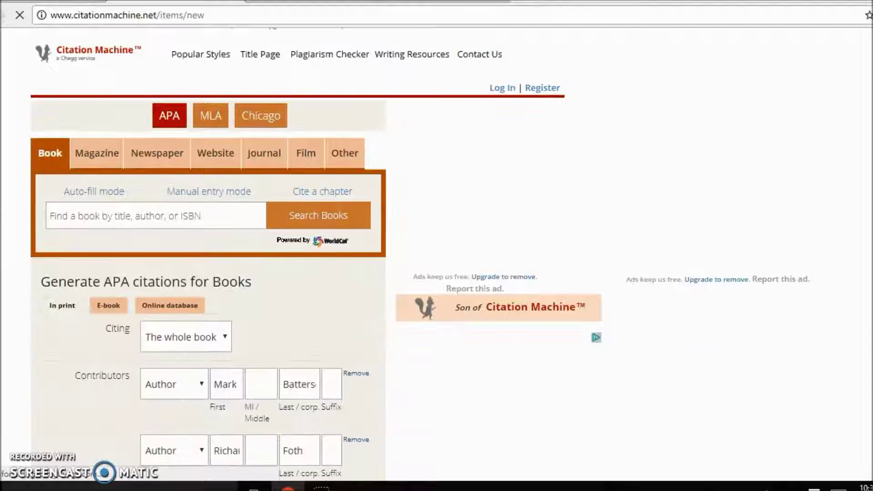
scroll(205, 251, "down", 3)
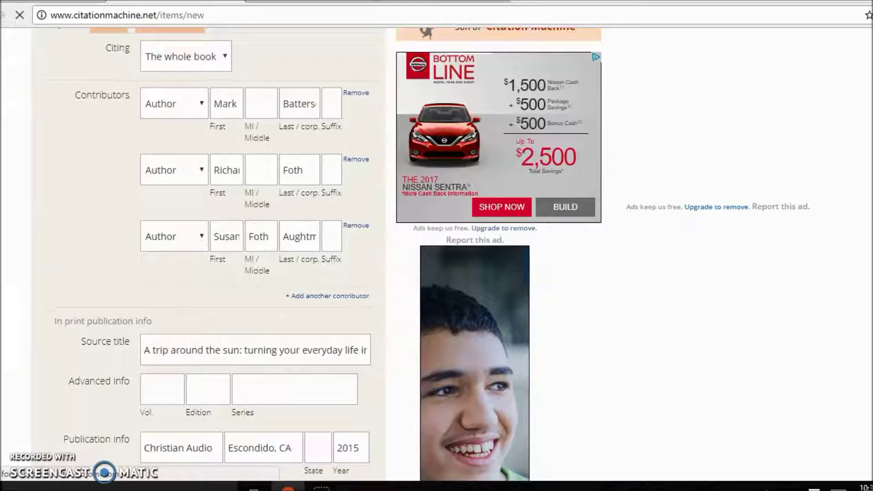
left_click(224, 57)
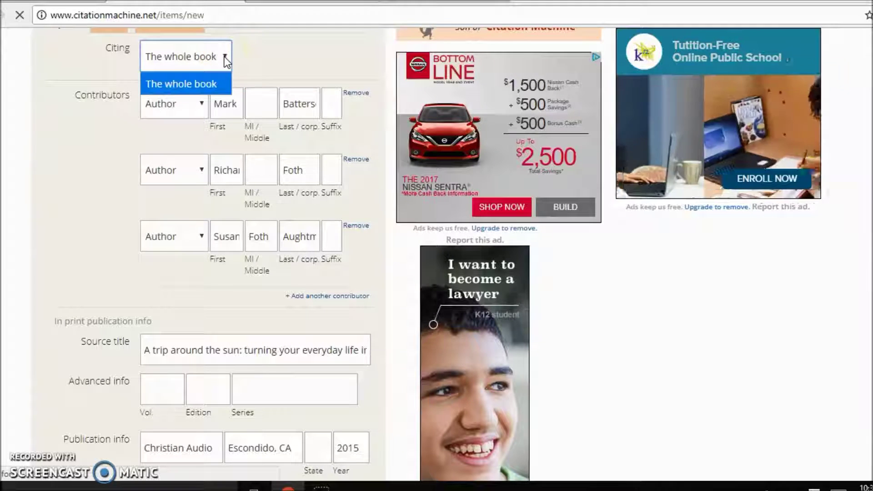
left_click(320, 62)
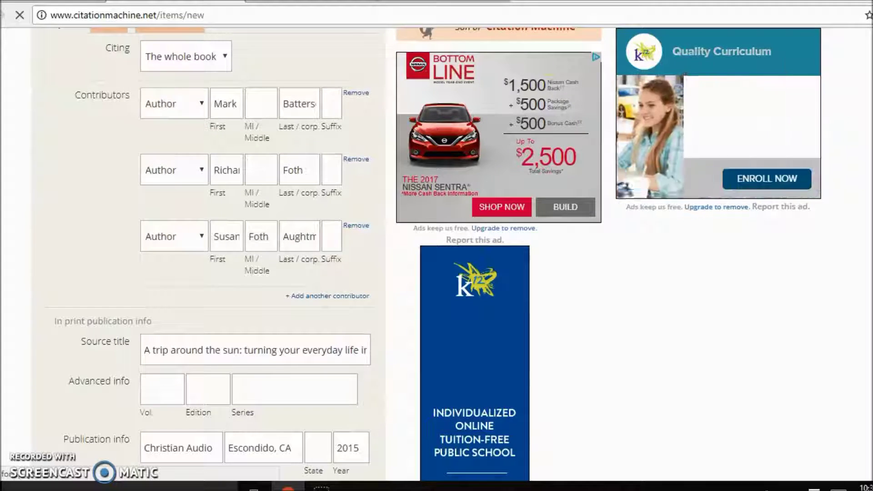
scroll(255, 254, "down", 3)
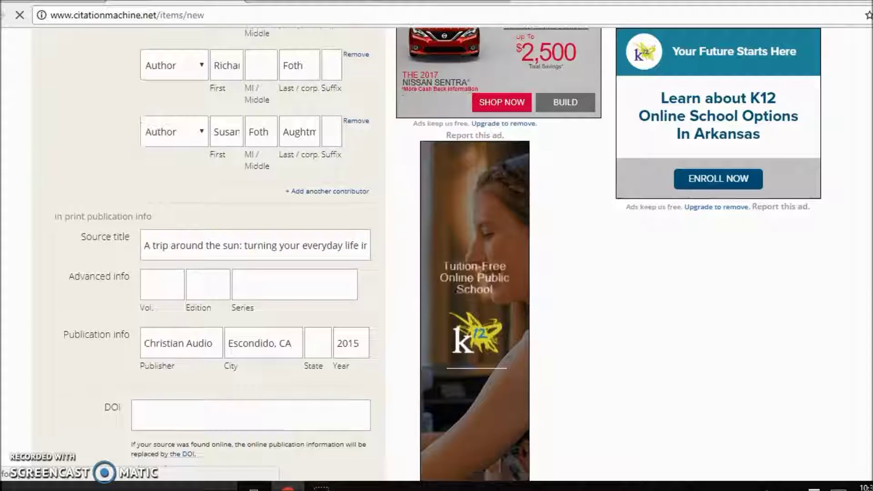
scroll(255, 254, "down", 3)
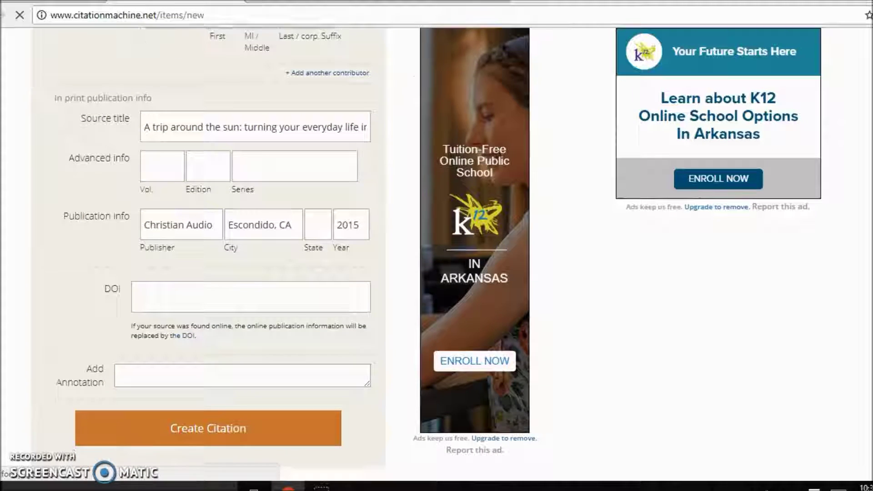
scroll(284, 253, "down", 1)
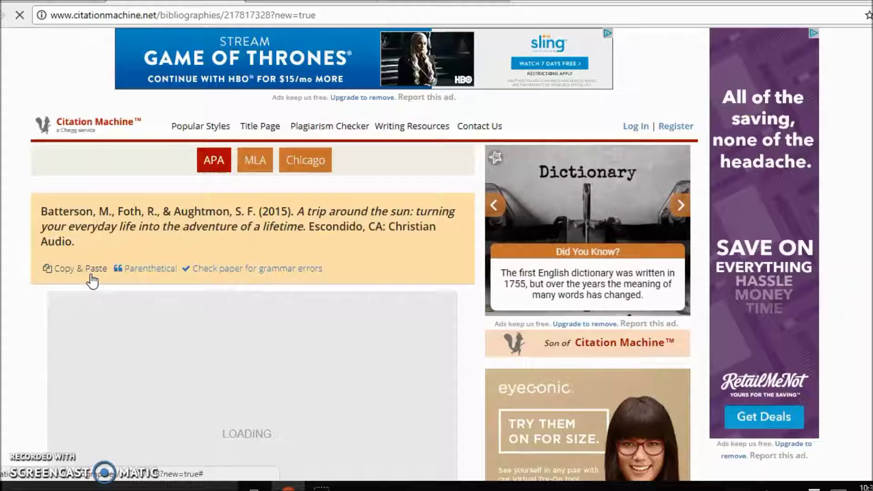
Start a new citation with the book saved, choosing Website as the source type
left_click(55, 402)
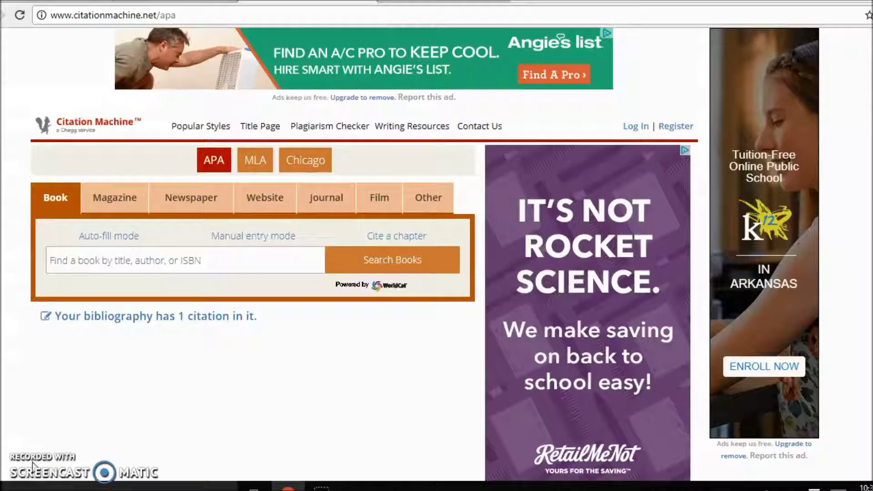
left_click(266, 203)
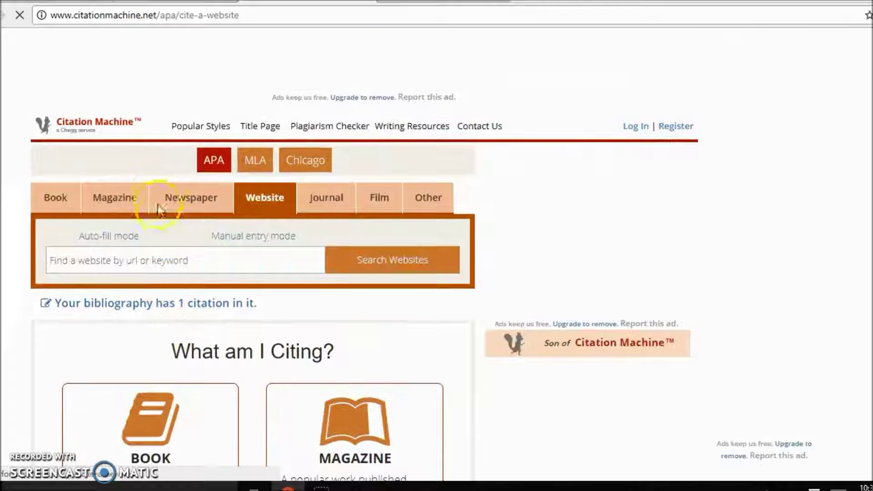
Search the pasted militaryeducation.org URL and select the 10 Bloodiest Battles of World War II result
left_click(142, 260)
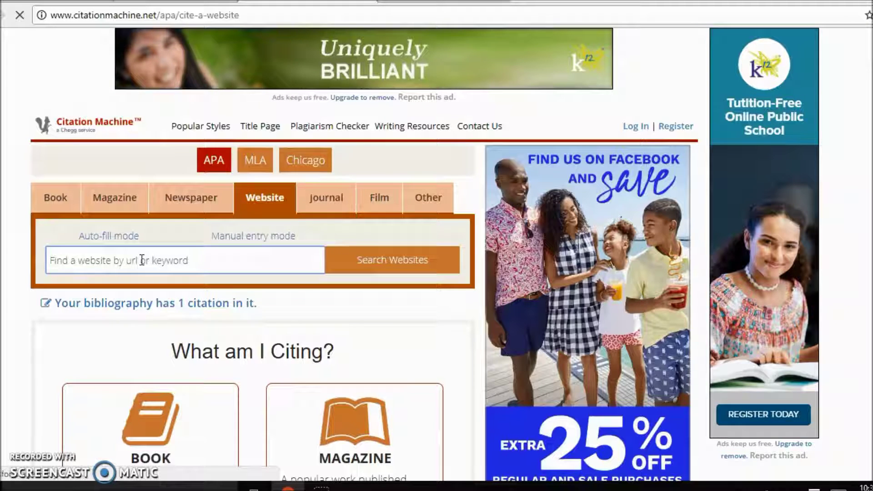
type("www.militaryeducation.org/10-bloodiest-battles-of-world-war-ii/")
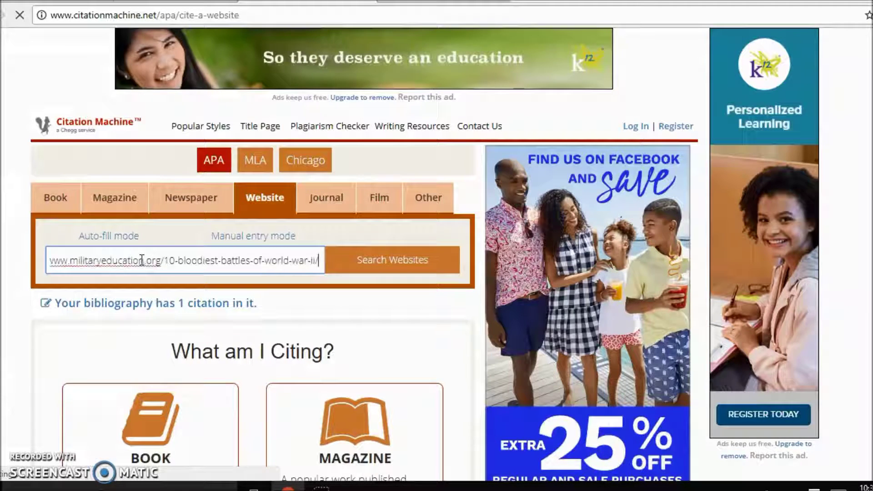
left_click(413, 260)
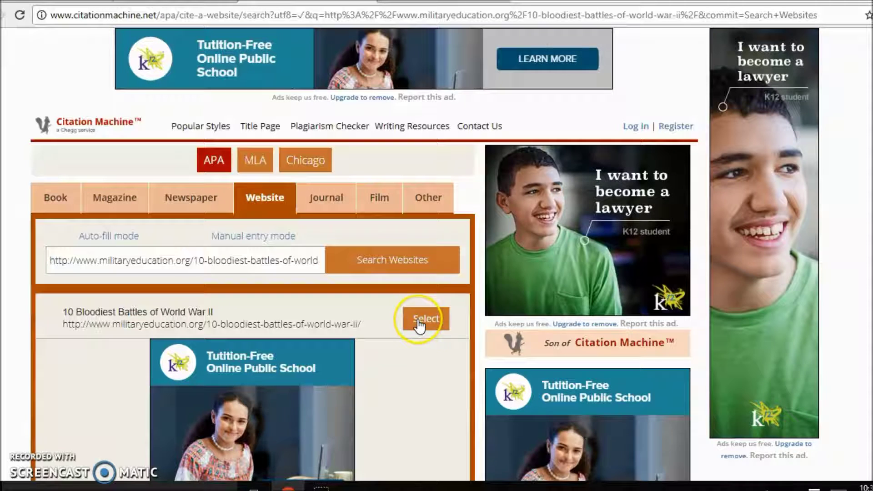
left_click(419, 325)
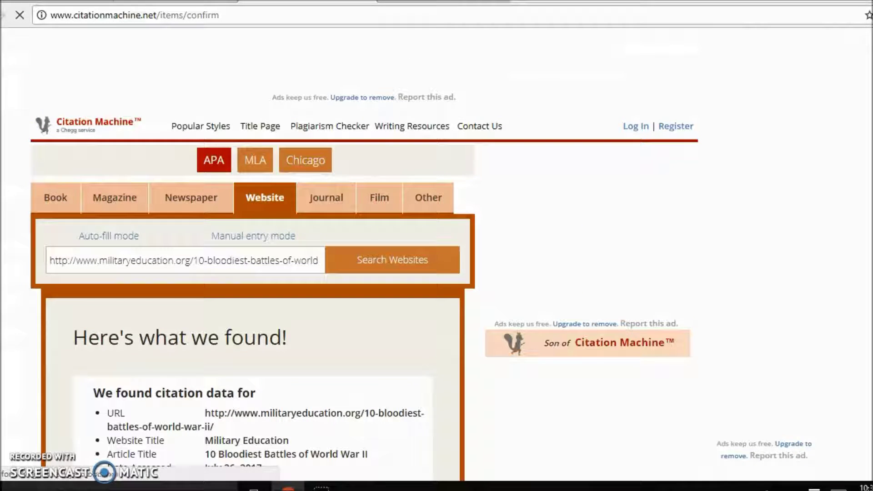
Continue to the auto-filled final form and create the APA citation for the article
scroll(436, 255, "down", 5)
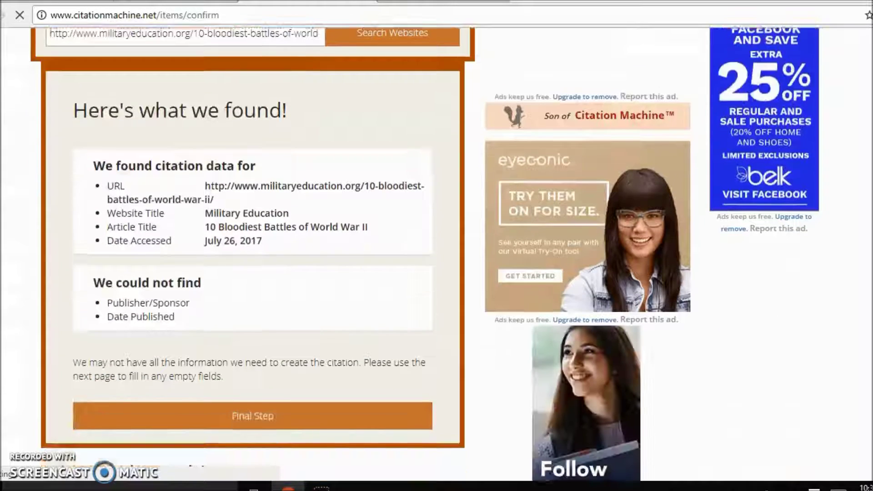
scroll(419, 359, "down", 2)
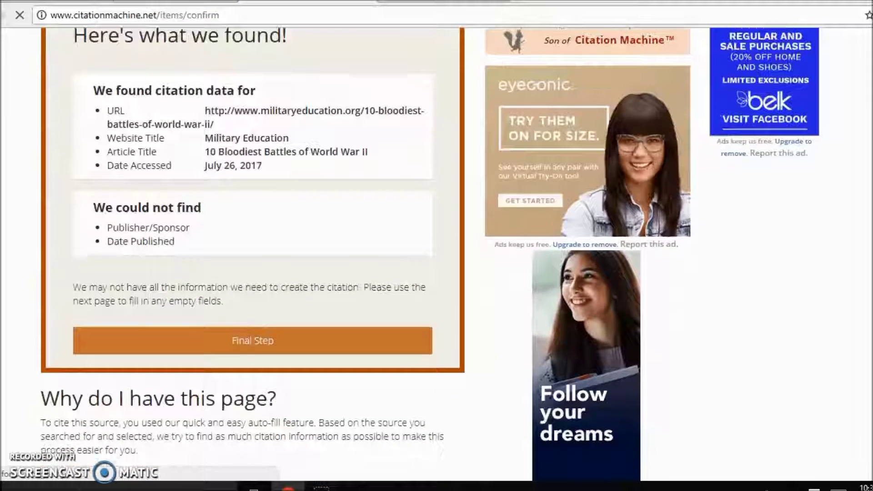
left_click(237, 341)
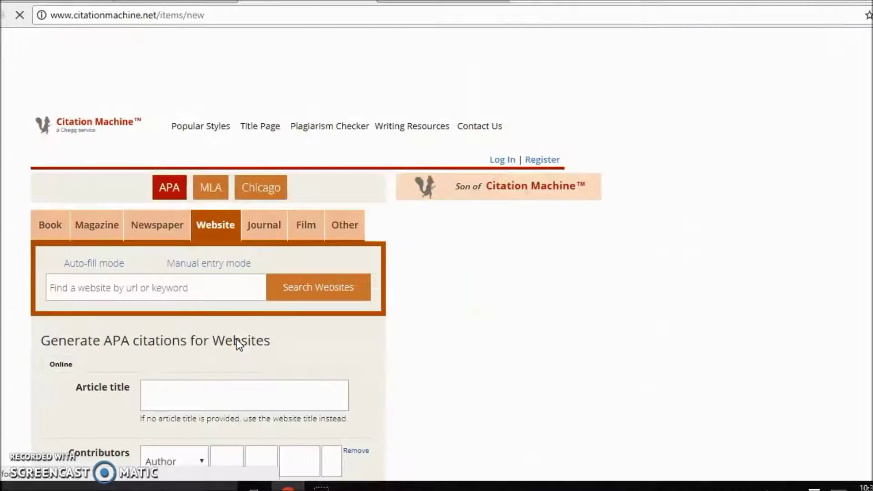
left_click(692, 256)
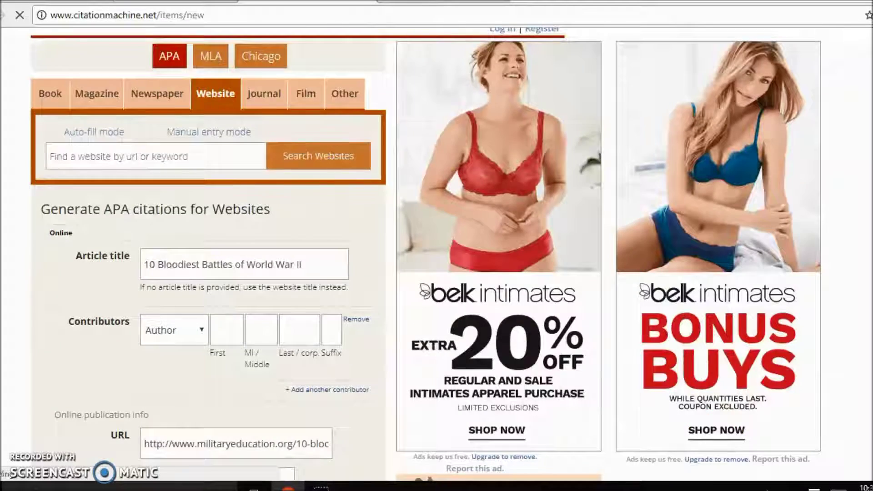
scroll(463, 327, "down", 7)
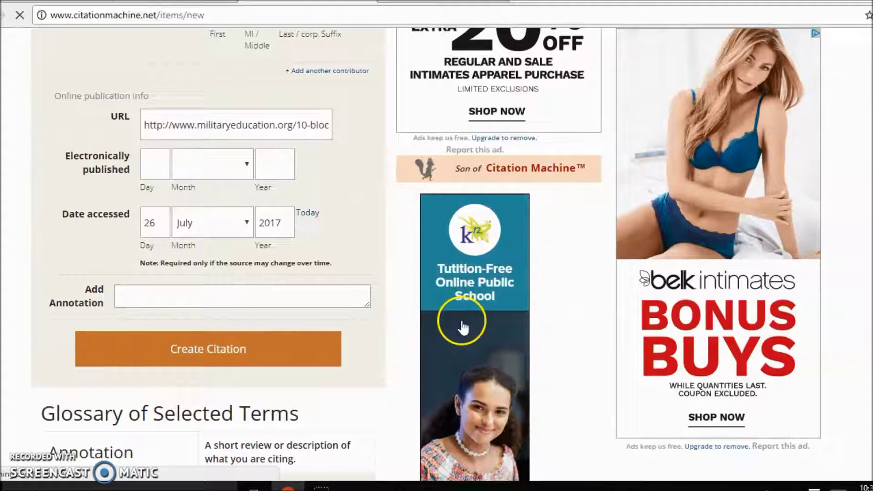
left_click(189, 349)
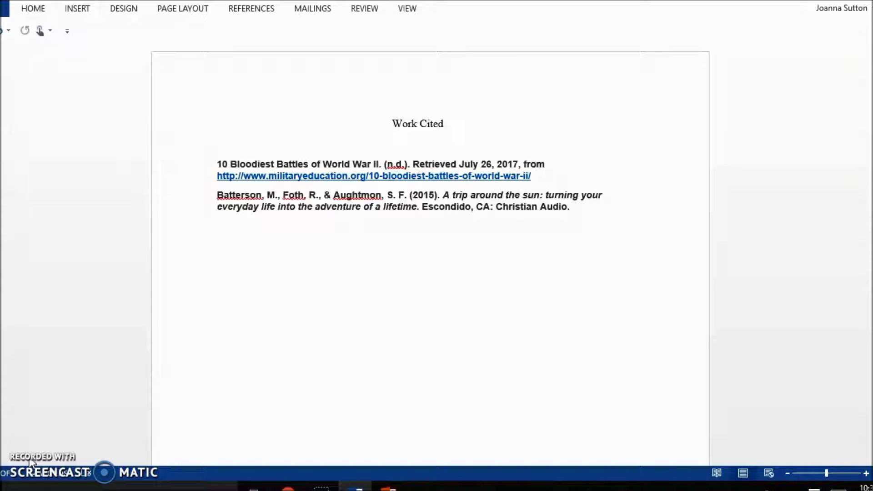
Switch to the Work Cited page showing the website and book citations
key("alt+Tab")
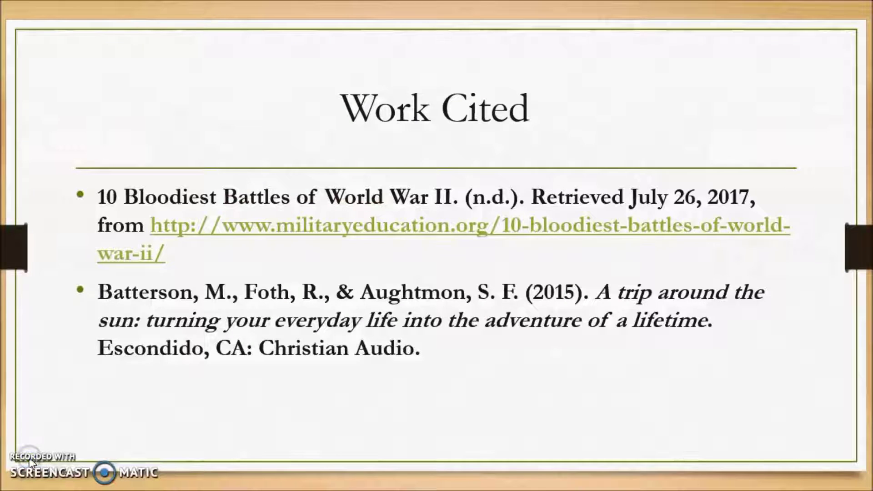